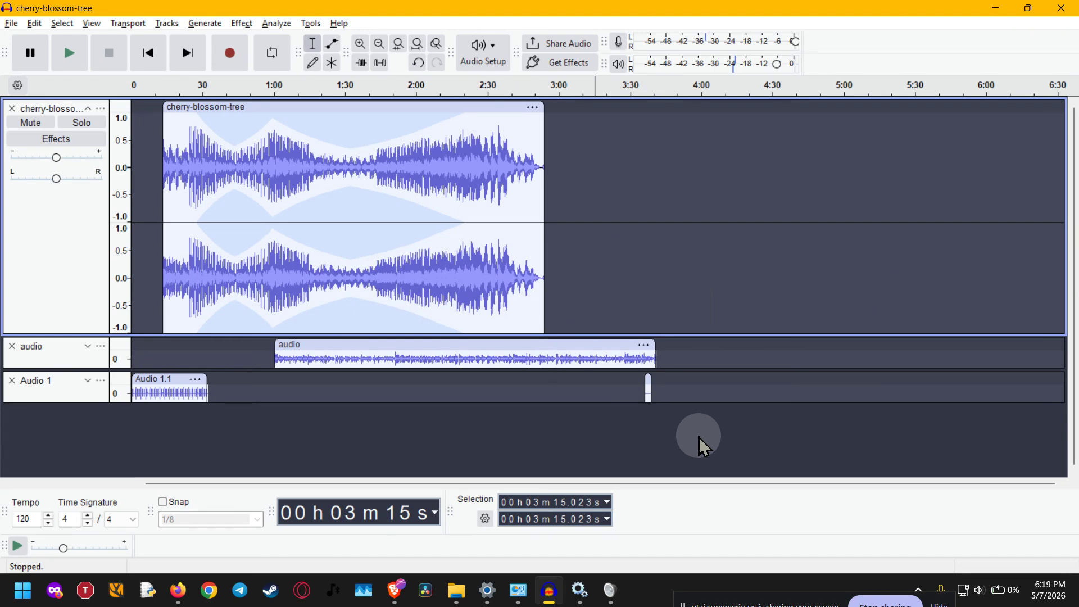
# Set the project sample rate to 48000 Hz in the audio settings and accept the settings.
pyautogui.click(481, 54)
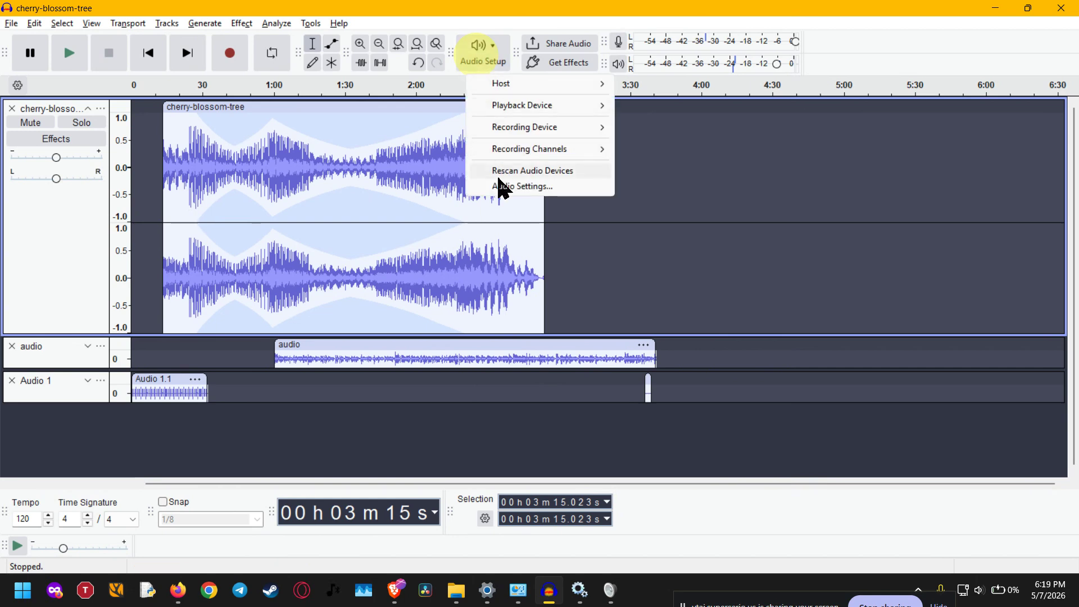
pyautogui.click(579, 187)
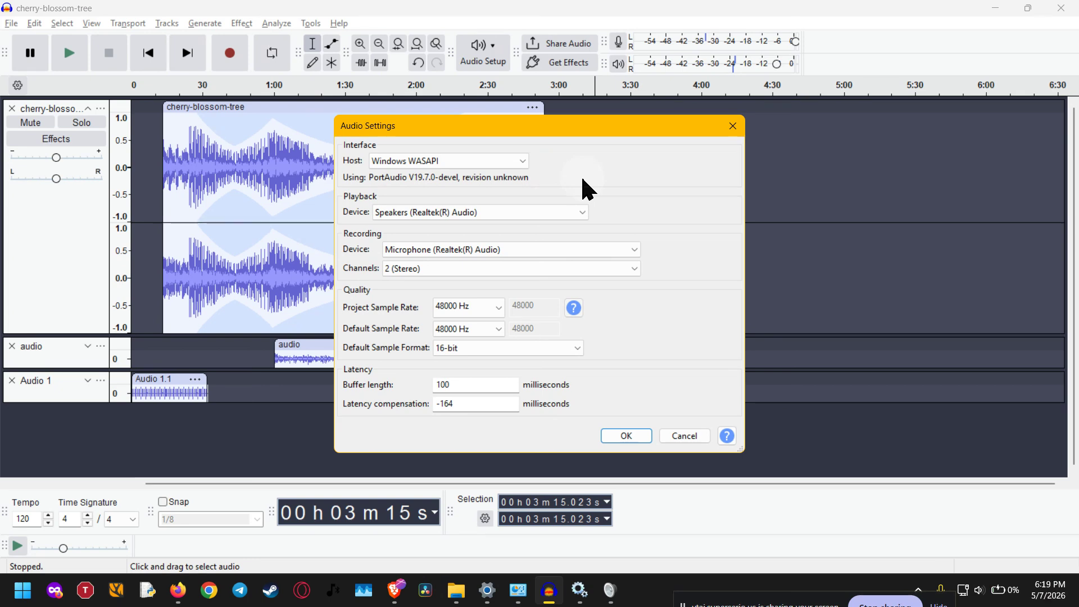
pyautogui.click(497, 308)
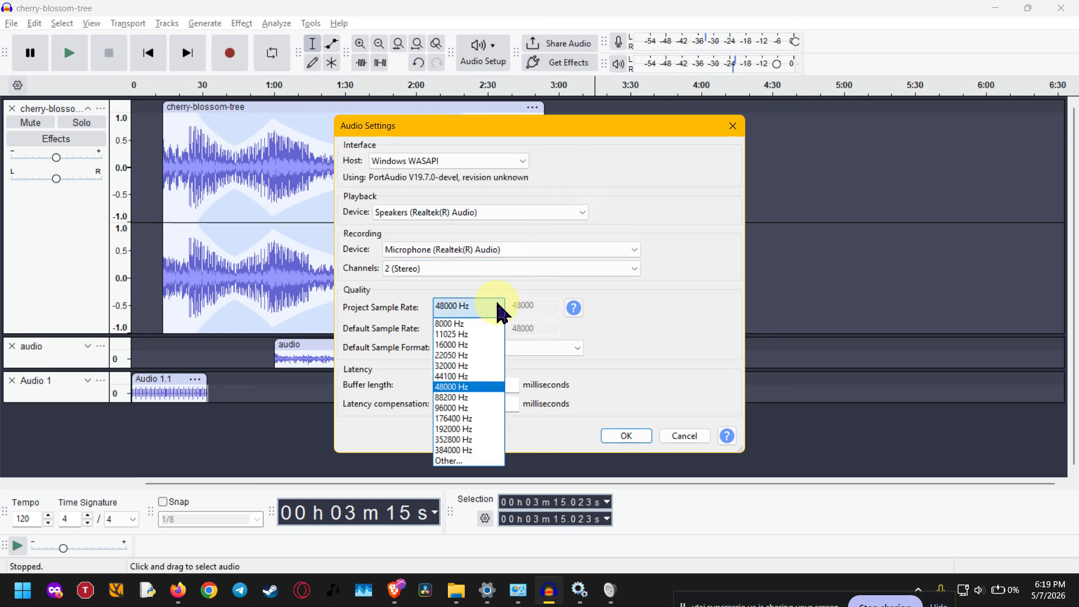
pyautogui.click(494, 378)
pyautogui.click(493, 308)
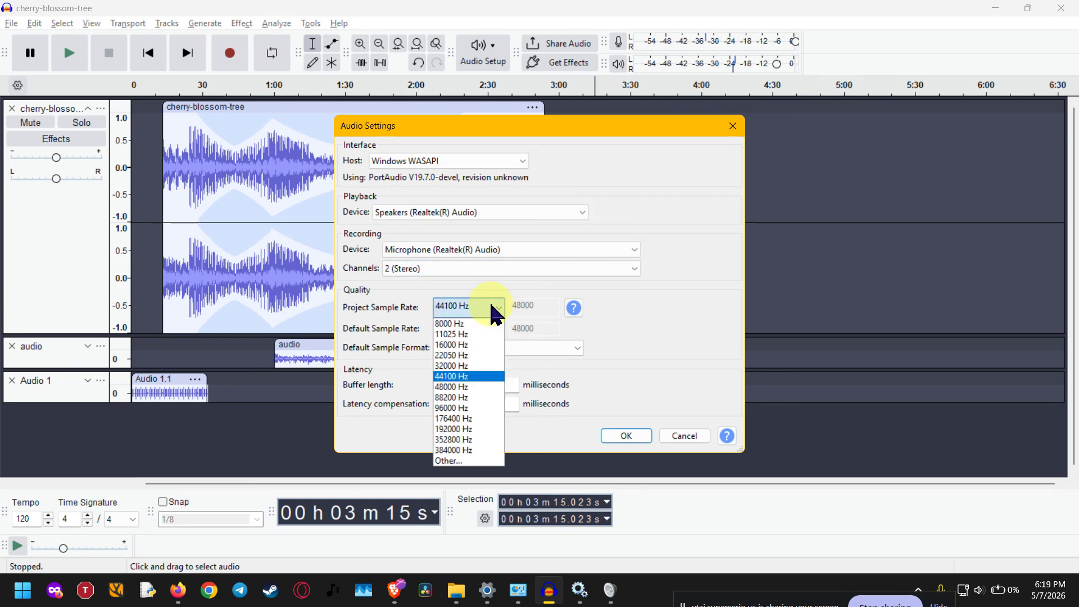
pyautogui.click(483, 388)
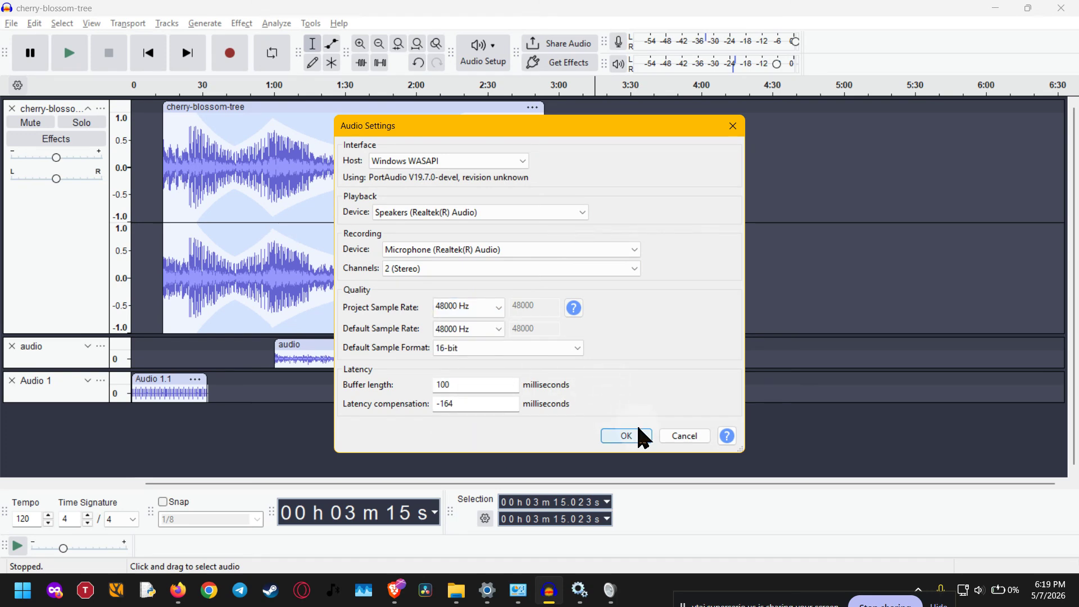
pyautogui.click(626, 436)
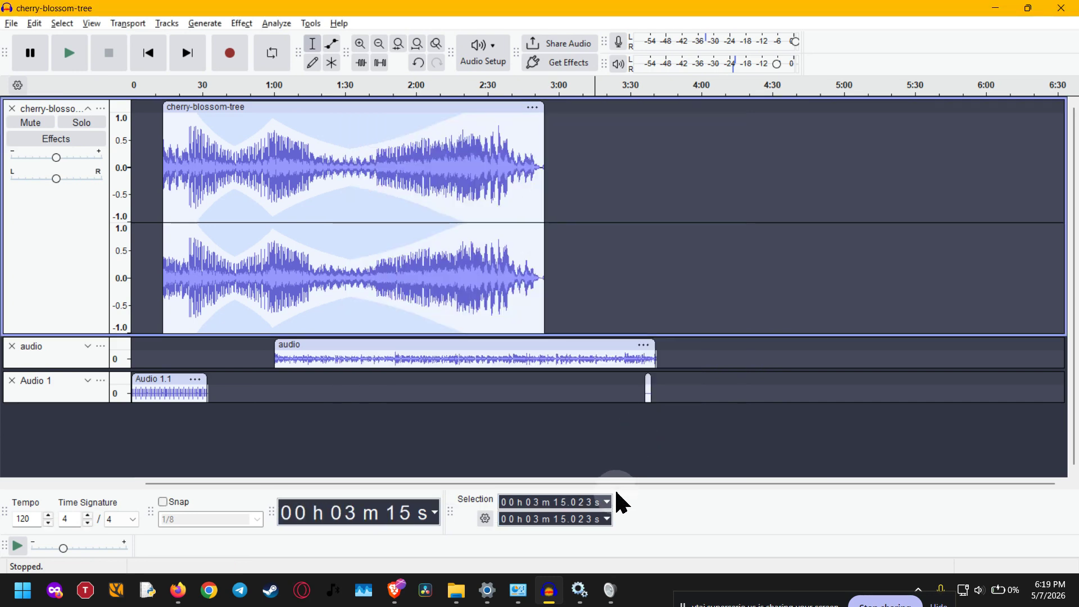
# Switch to the microphone properties in Windows Settings and examine the available input formats and the remaining input settings.
pyautogui.moveTo(486, 598)
pyautogui.click(467, 512)
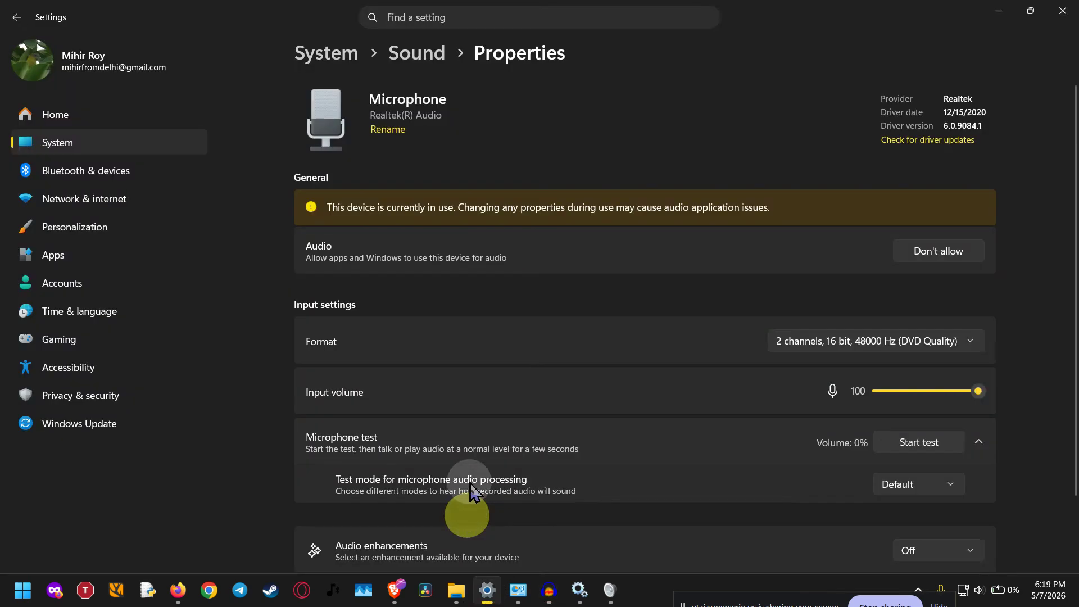
pyautogui.click(805, 342)
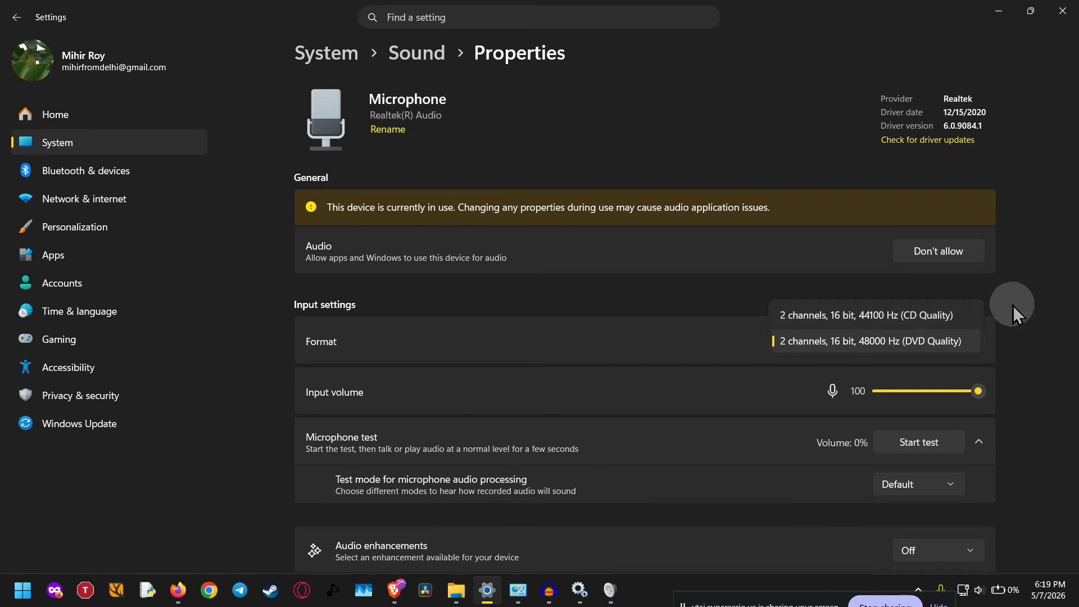
pyautogui.click(1026, 317)
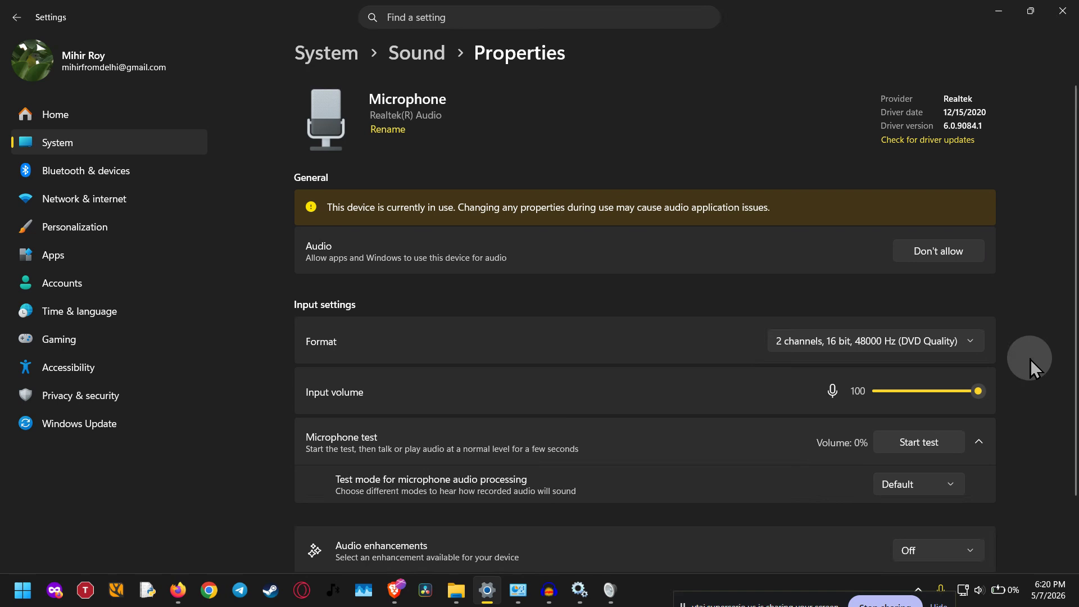
pyautogui.scroll(-2, 1035, 356)
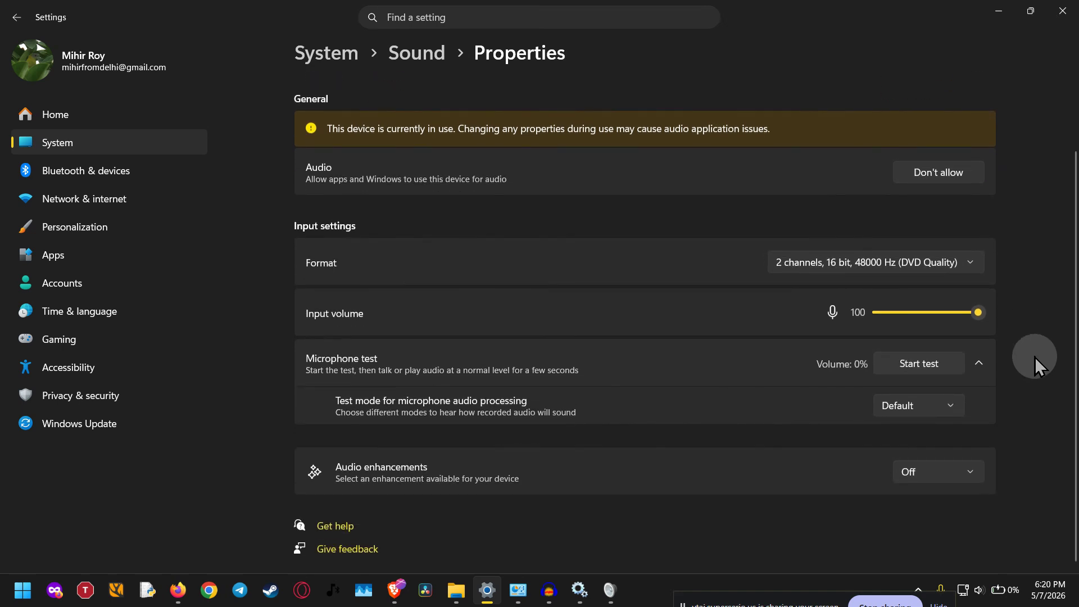
pyautogui.scroll(2, 1035, 356)
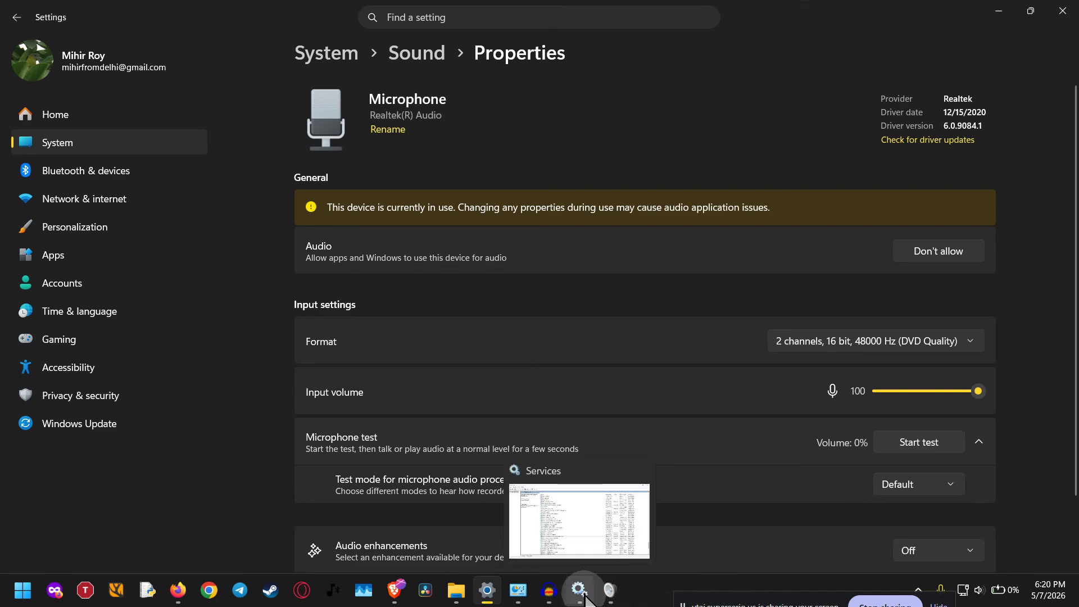
# Switch to Control Panel, close the already open Sound window and reopen the Sound dialog from Hardware and Sound.
pyautogui.click(518, 590)
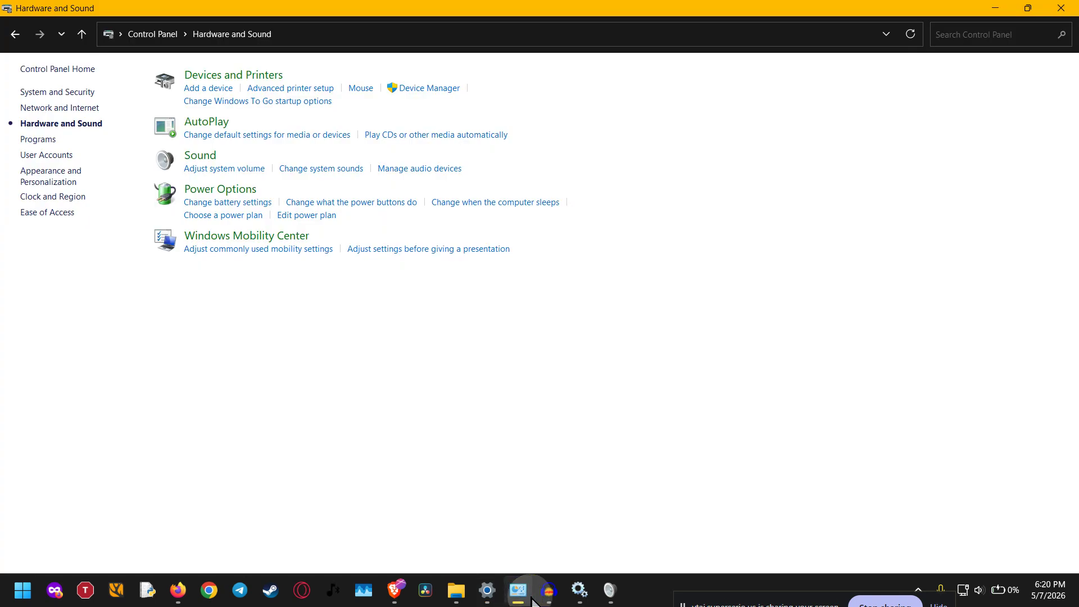
pyautogui.moveTo(615, 594)
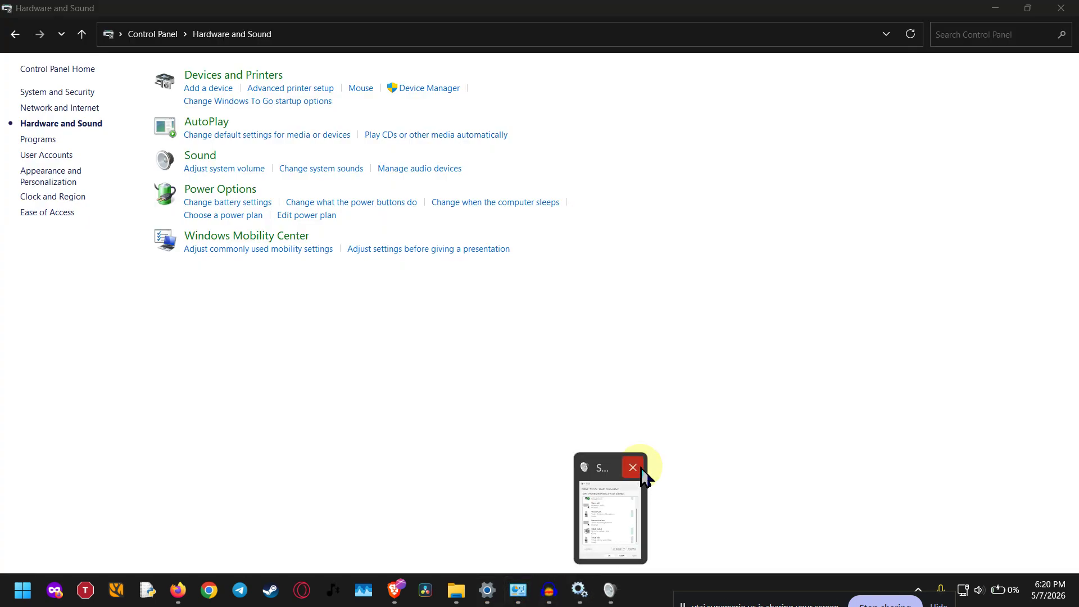
pyautogui.click(641, 467)
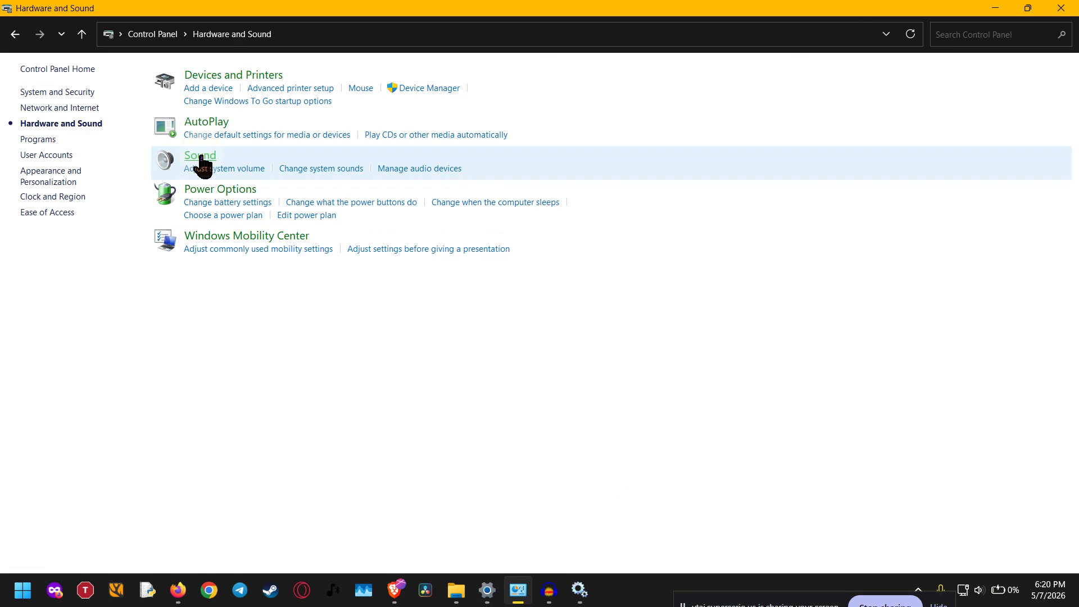
pyautogui.click(201, 158)
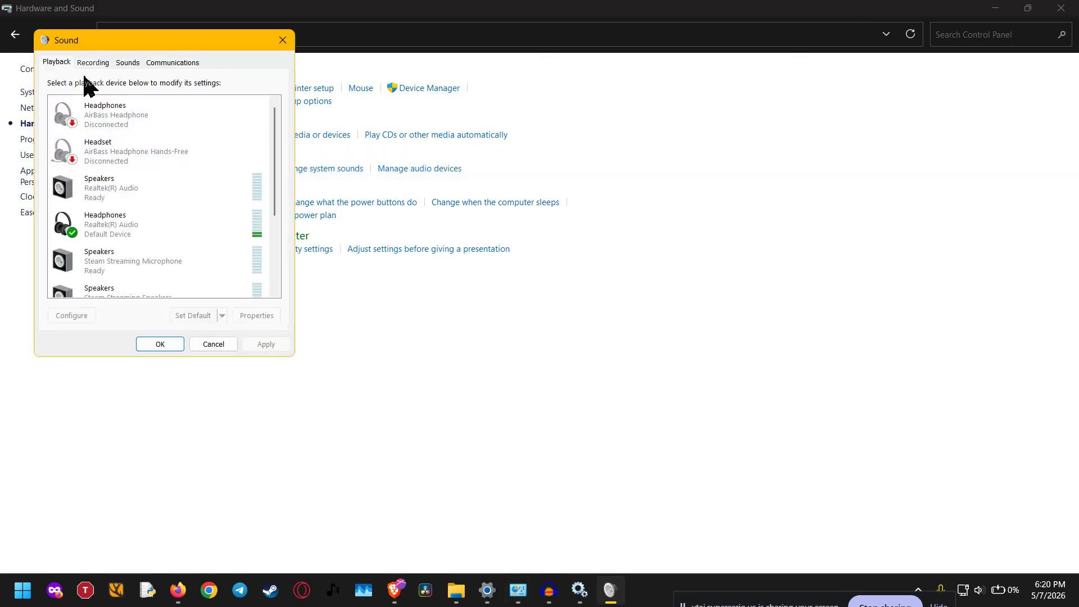
# Disable the CABLE In 16ch and Virtual Speakers playback devices.
pyautogui.scroll(-3, 112, 210)
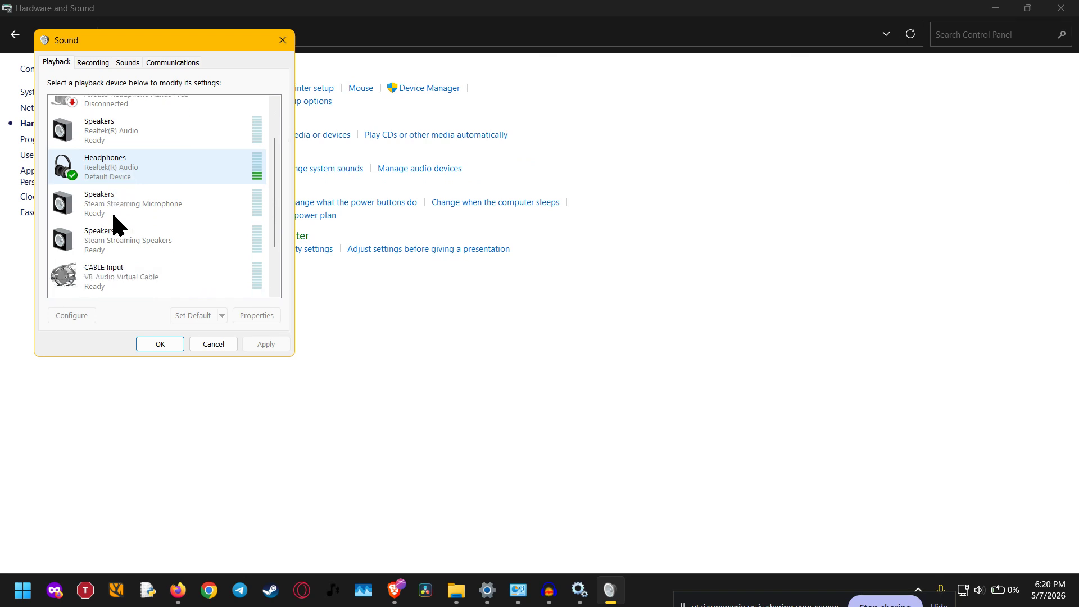
pyautogui.scroll(-2, 141, 289)
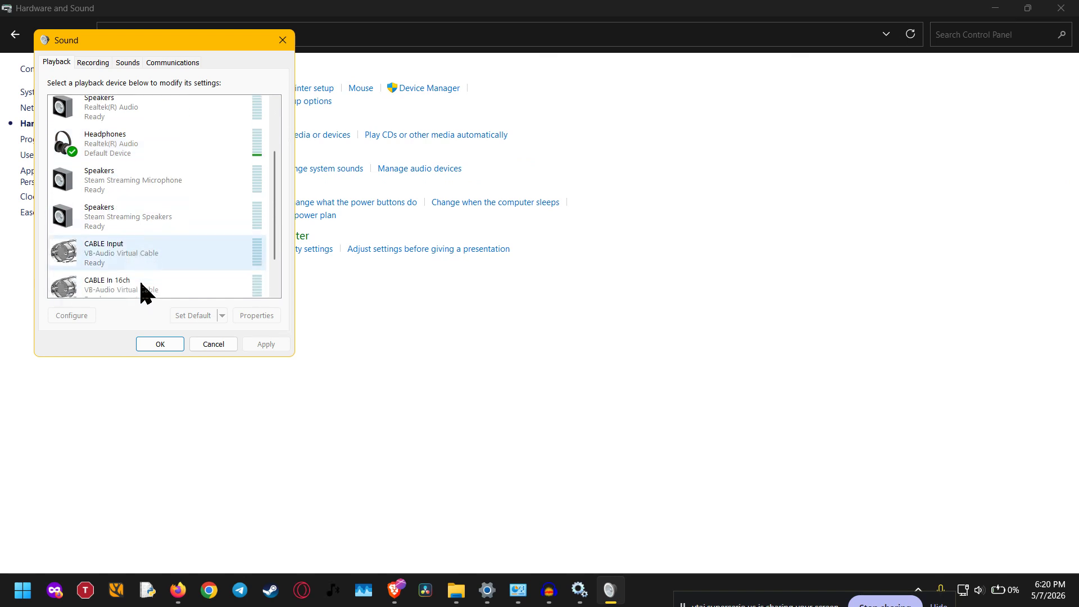
pyautogui.scroll(-2, 144, 264)
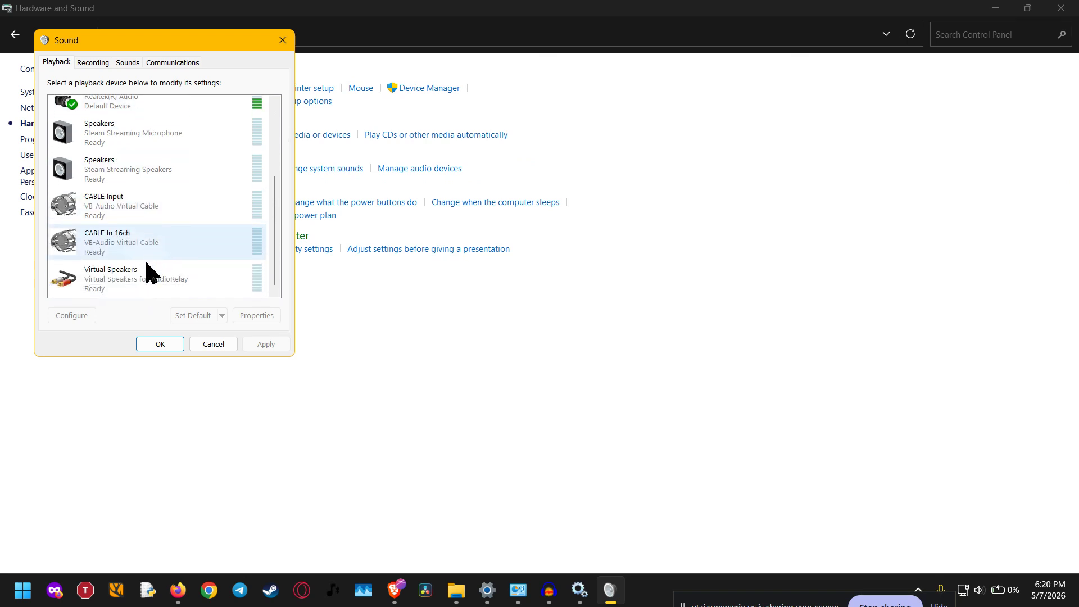
pyautogui.rightClick(148, 282)
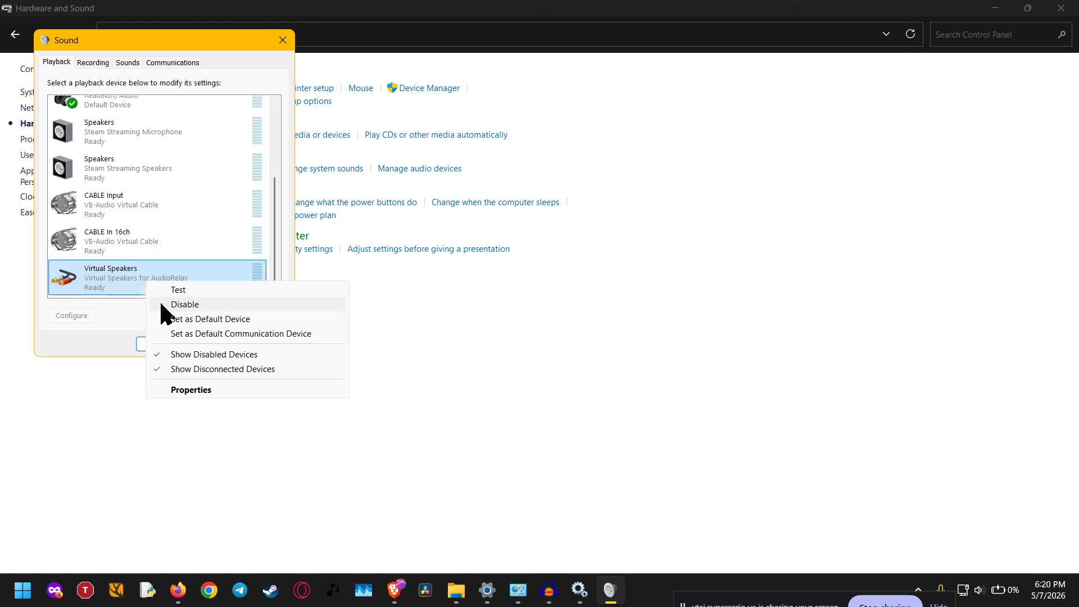
pyautogui.rightClick(164, 246)
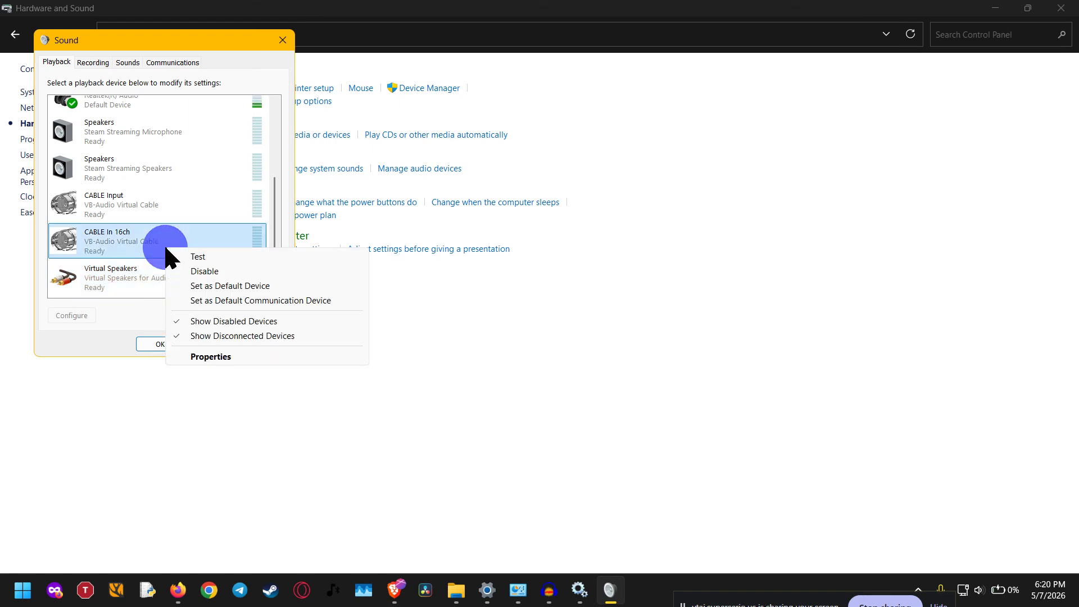
pyautogui.click(214, 272)
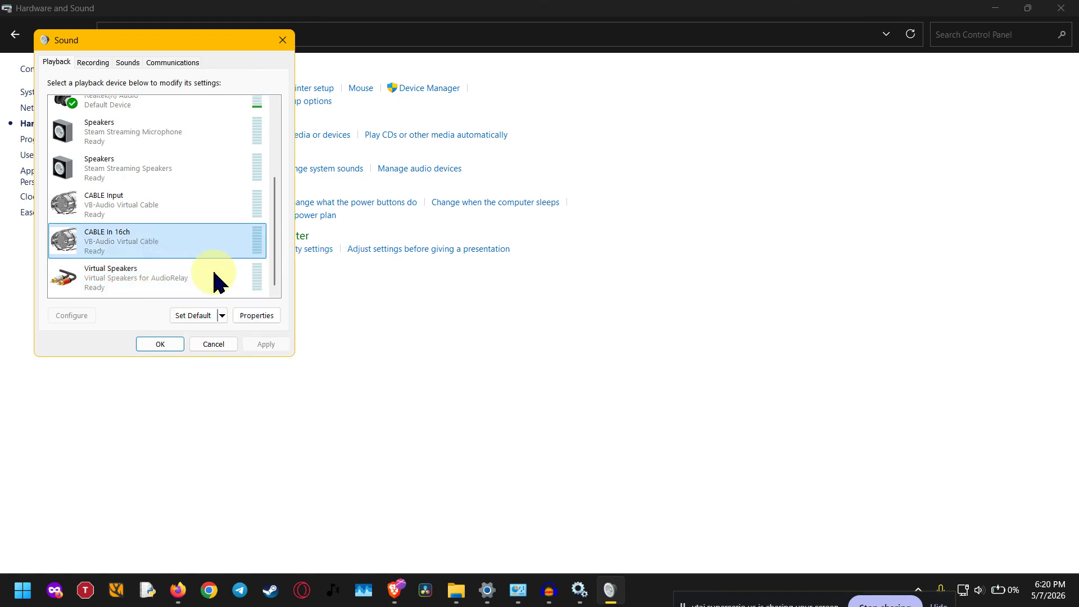
pyautogui.rightClick(192, 277)
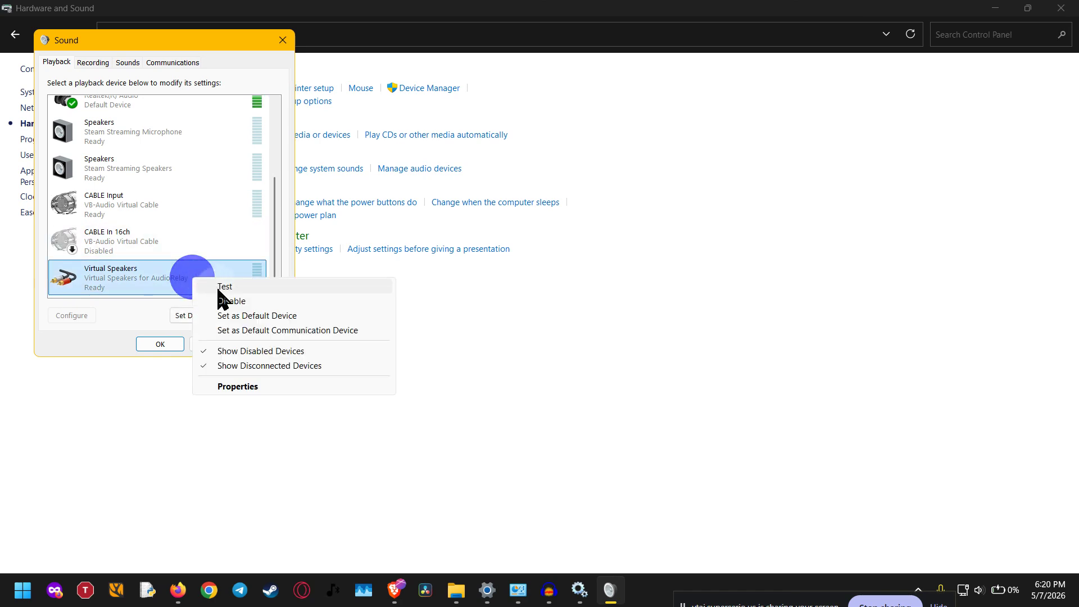
pyautogui.click(251, 302)
# Enable the Virtual Speakers and CABLE In 16ch playback devices again and close the Sound dialog with the changes accepted.
pyautogui.rightClick(211, 290)
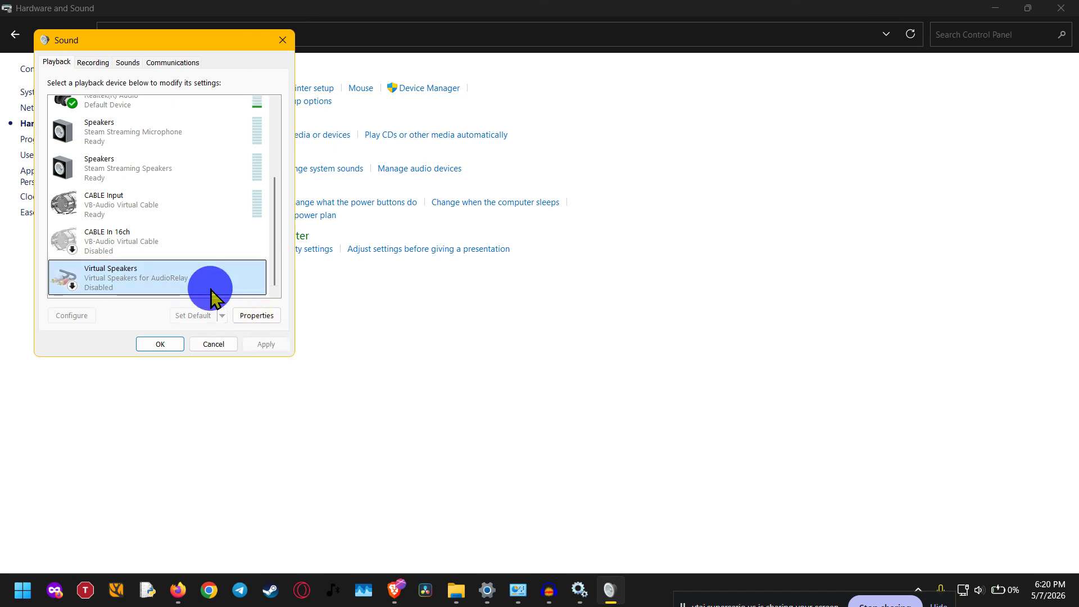
pyautogui.click(242, 308)
pyautogui.rightClick(181, 243)
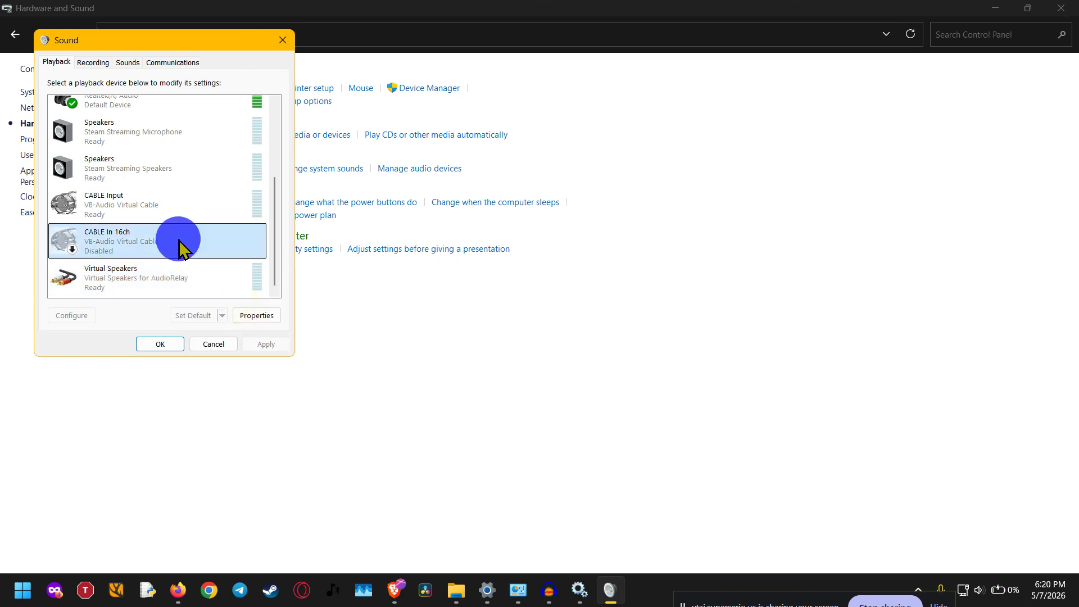
pyautogui.click(217, 268)
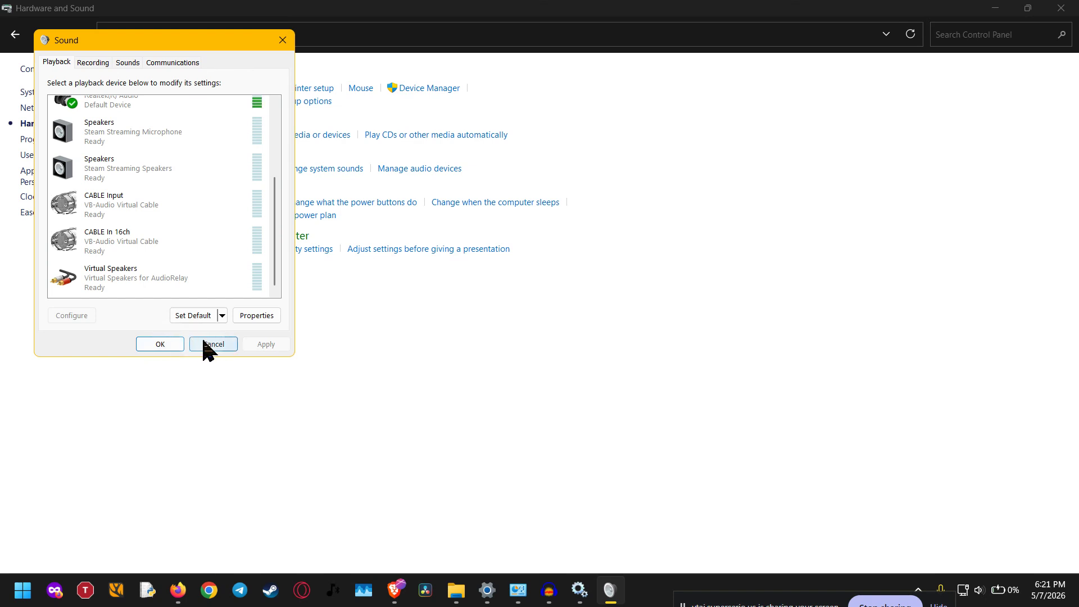
pyautogui.click(180, 345)
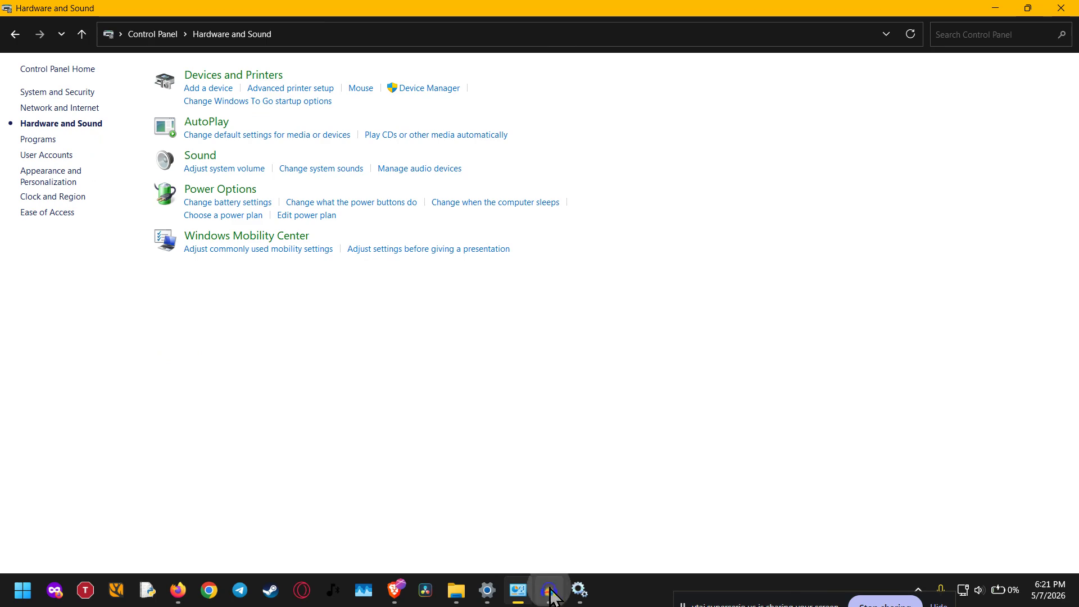
# Switch back to Audacity and rescan the audio devices.
pyautogui.click(558, 535)
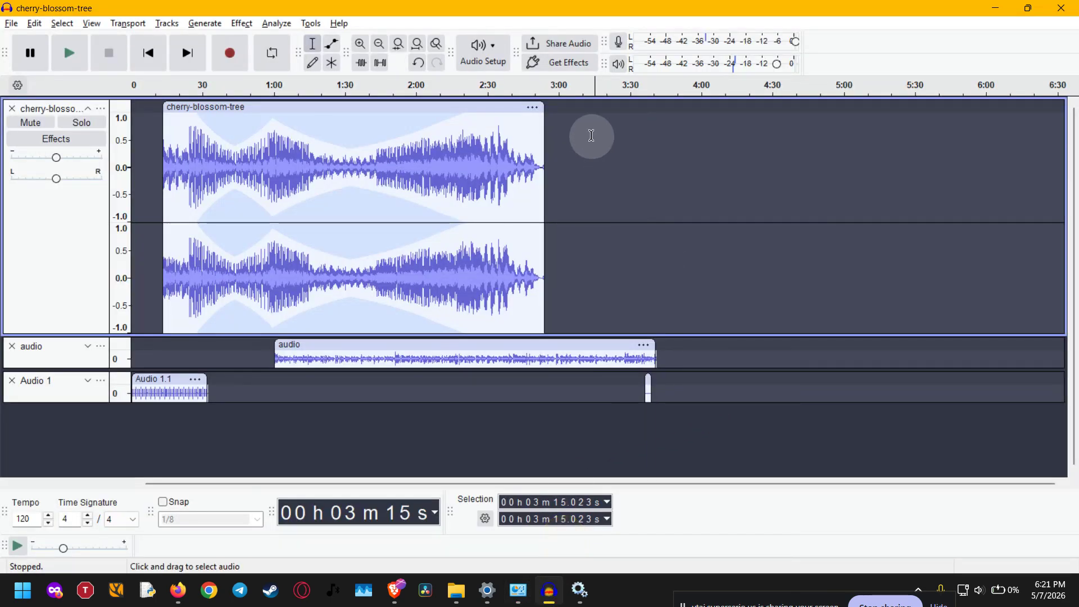
pyautogui.click(487, 50)
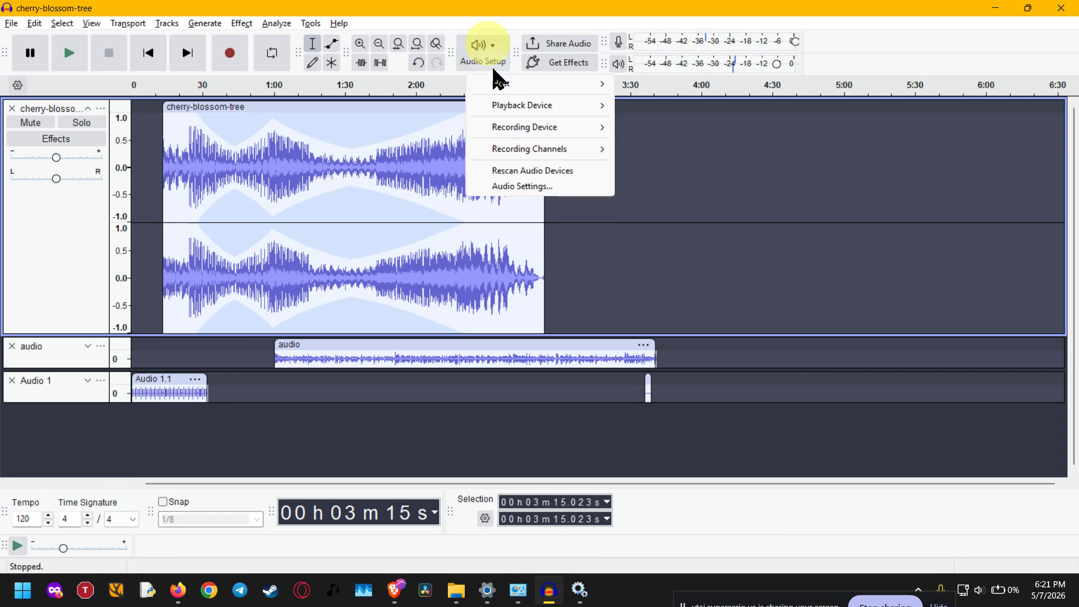
pyautogui.click(592, 174)
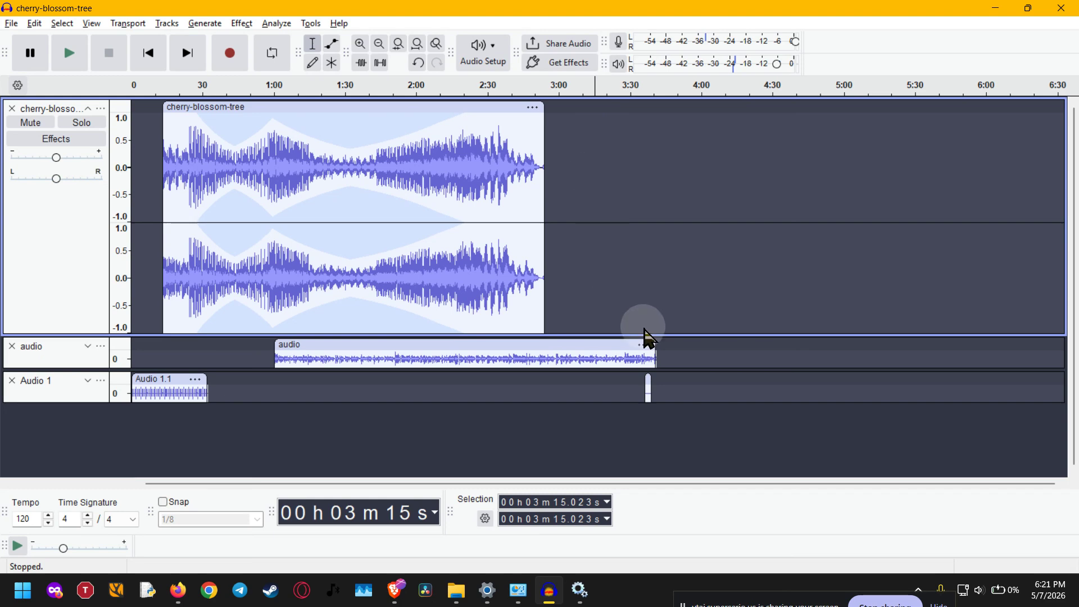